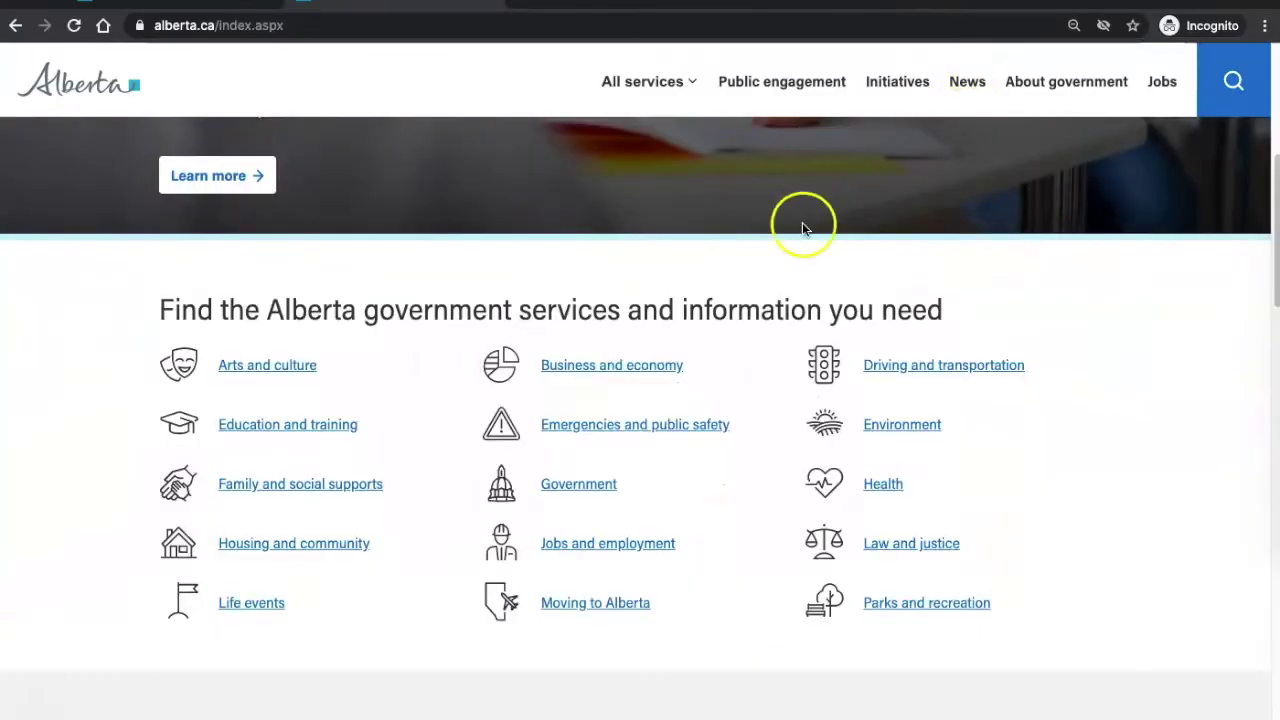
Step: Go from Alberta.ca Health through 'Health data, research and standards' and 'Interactive health data' to the IHDA website
{"action": "left_click", "coordinate": [975, 601]}
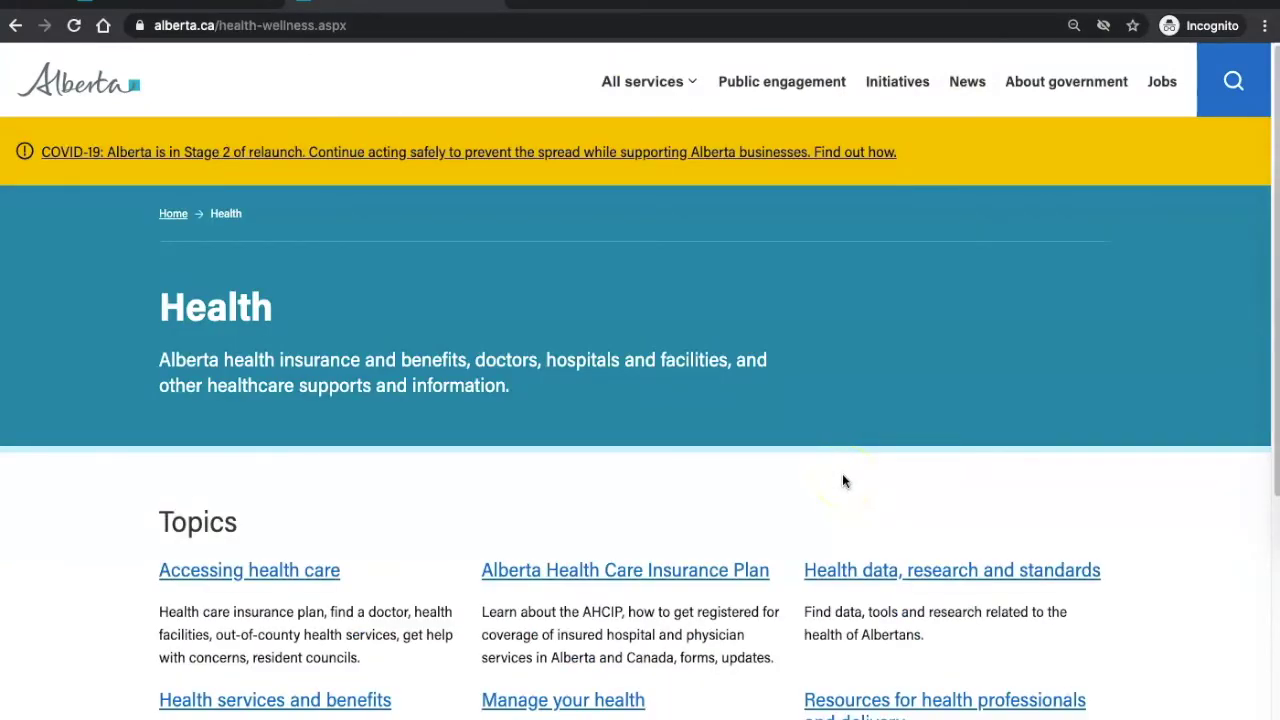
{"action": "scroll", "coordinate": [842, 474], "scroll_direction": "down", "scroll_amount": 3}
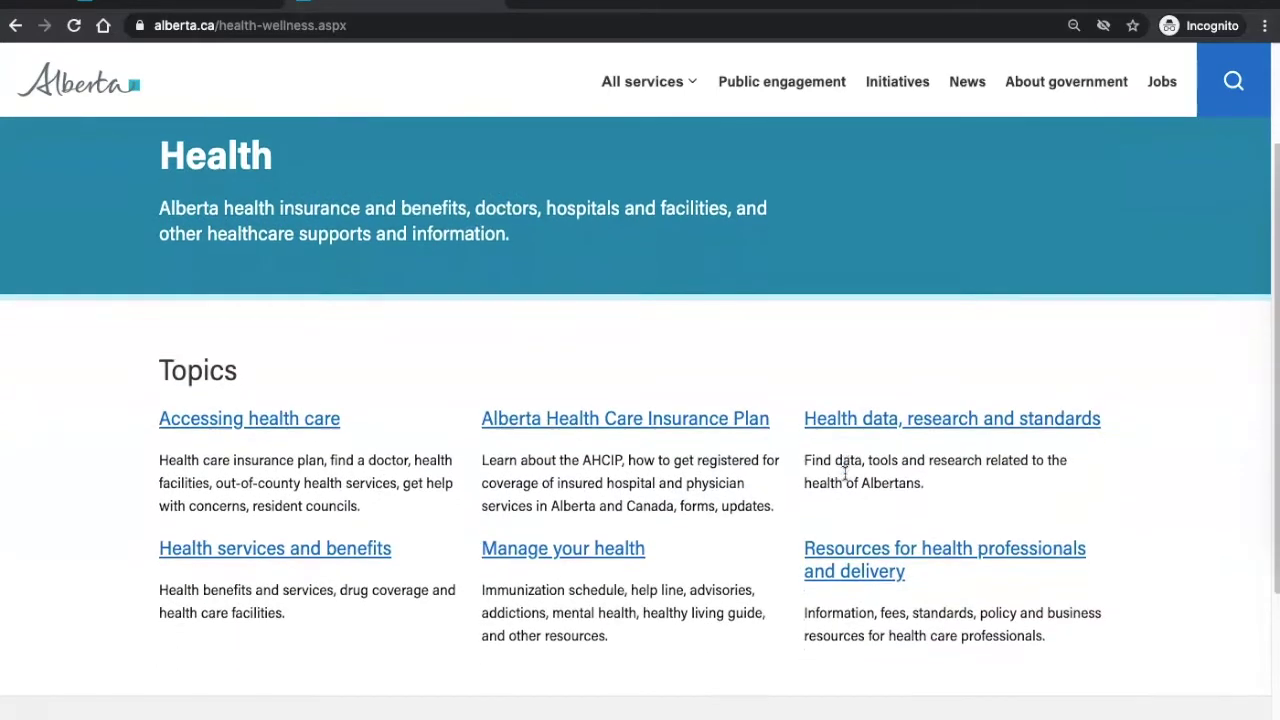
{"action": "left_click", "coordinate": [820, 412]}
{"action": "left_click_drag", "start_coordinate": [805, 477], "coordinate": [1043, 476]}
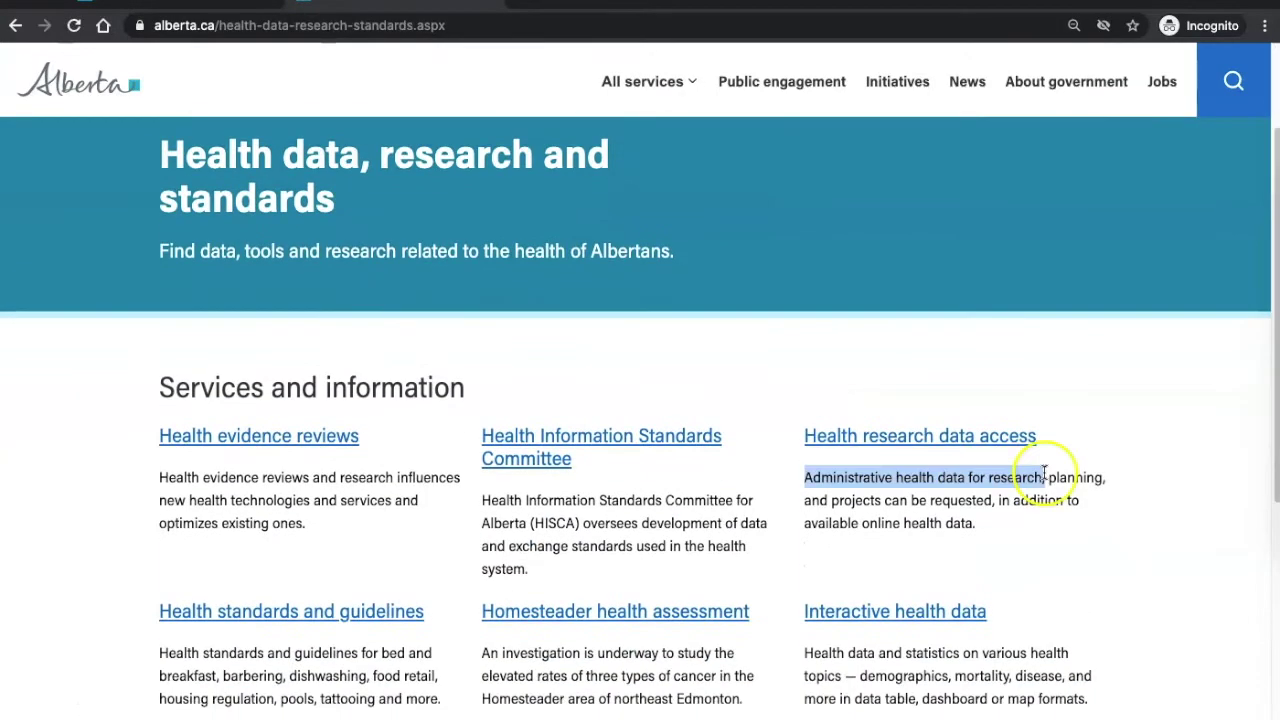
{"action": "left_click", "coordinate": [910, 606]}
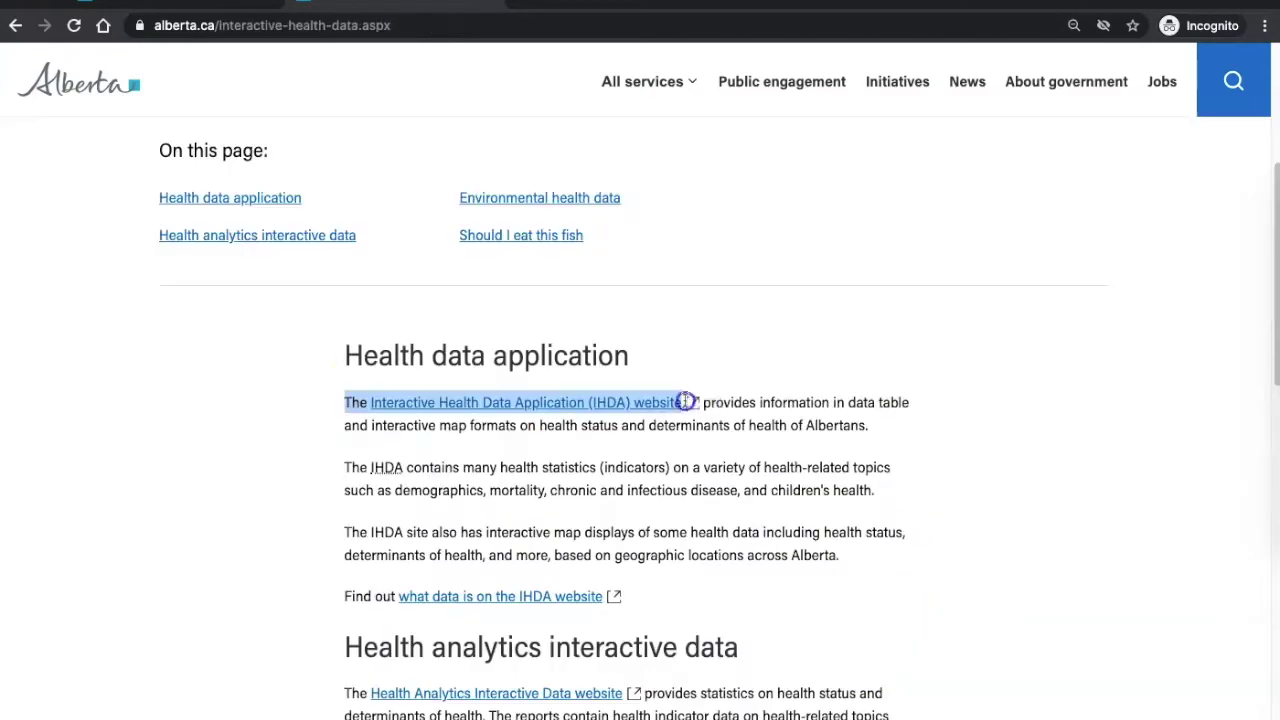
{"action": "left_click_drag", "start_coordinate": [686, 403], "coordinate": [710, 402]}
{"action": "left_click", "coordinate": [586, 404]}
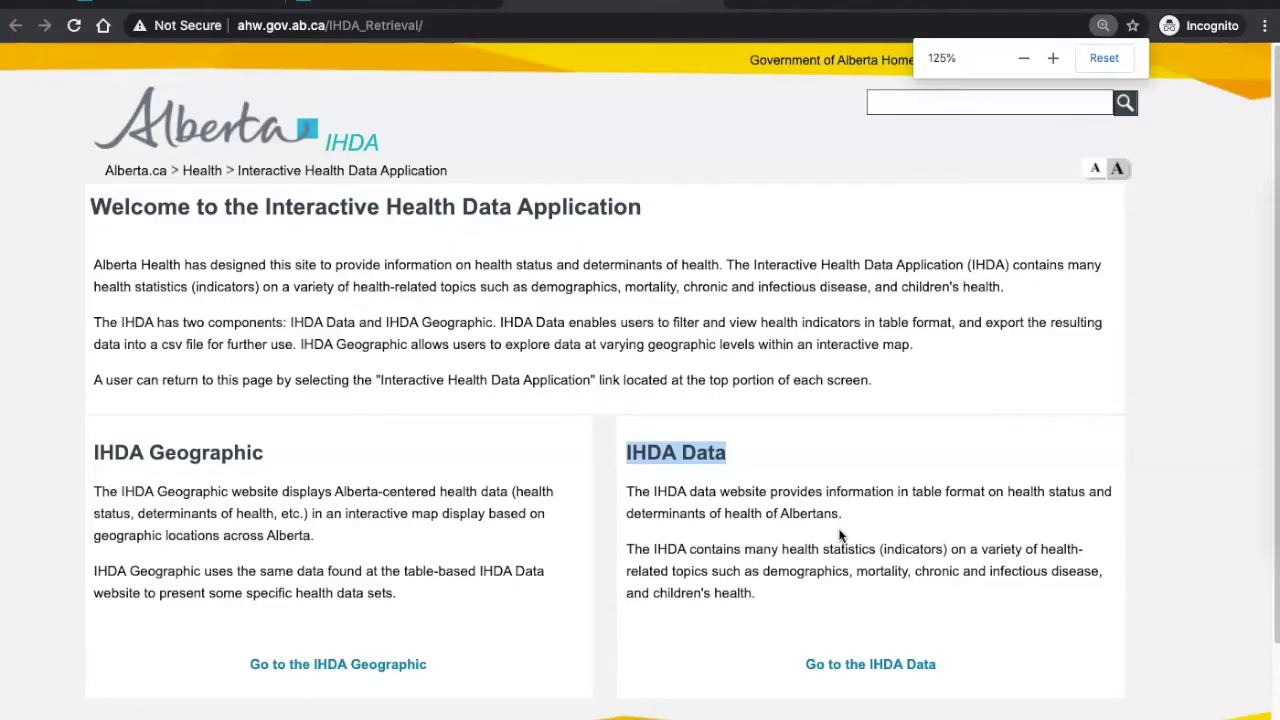
Step: Enter IHDA Data and scroll its categories from Addictions and Mental Health to Census Survey profiles
{"action": "left_click", "coordinate": [864, 663]}
{"action": "left_click", "coordinate": [604, 652]}
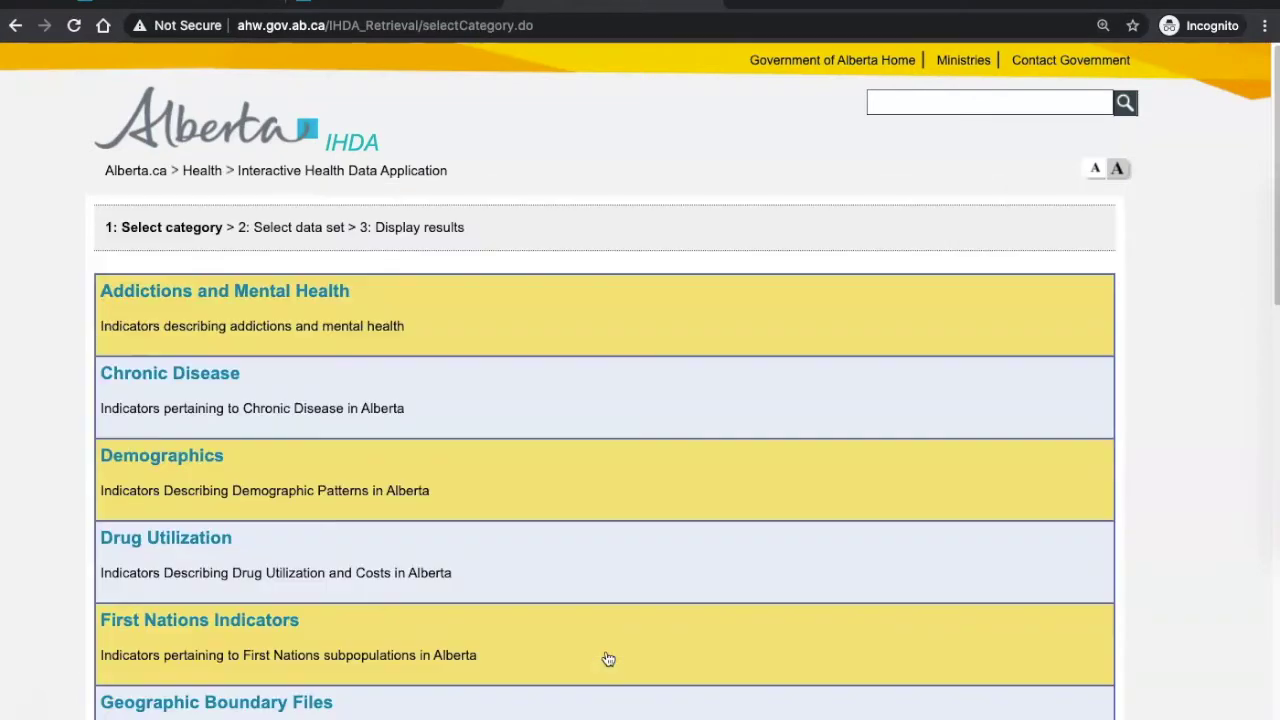
{"action": "left_click", "coordinate": [543, 420]}
{"action": "scroll", "coordinate": [543, 419], "scroll_direction": "down", "scroll_amount": 5}
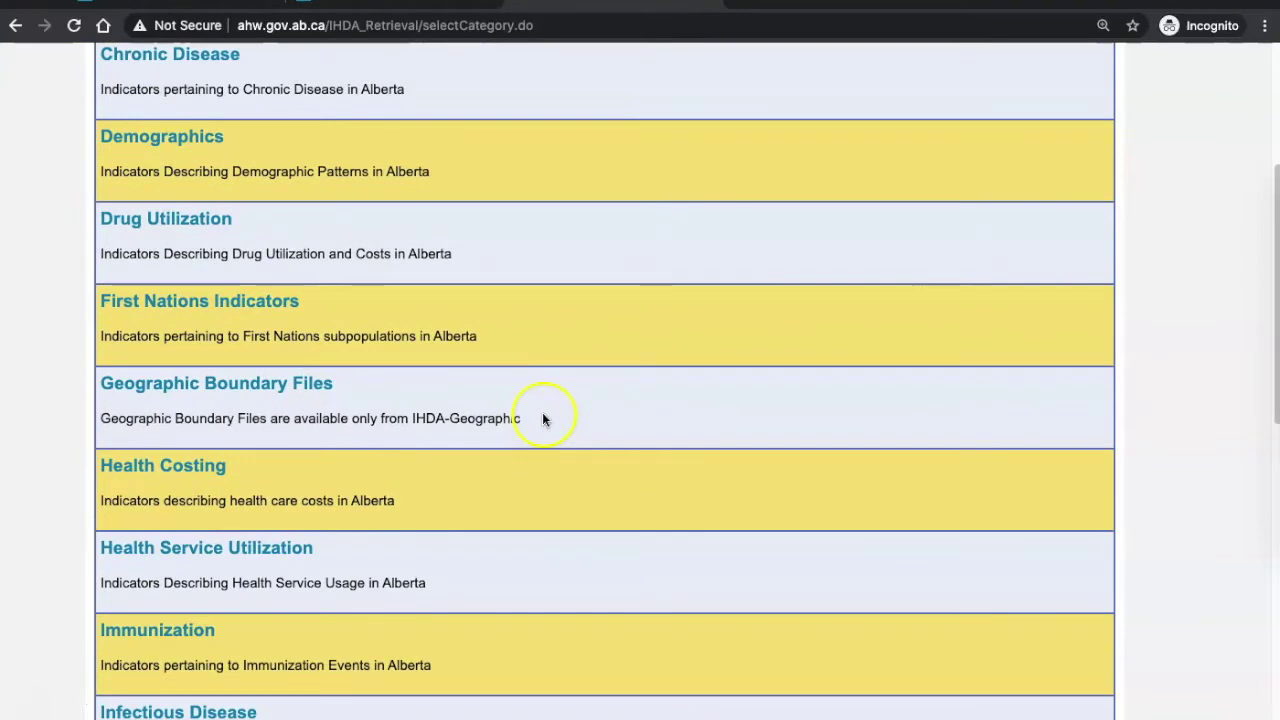
{"action": "scroll", "coordinate": [543, 419], "scroll_direction": "down", "scroll_amount": 2}
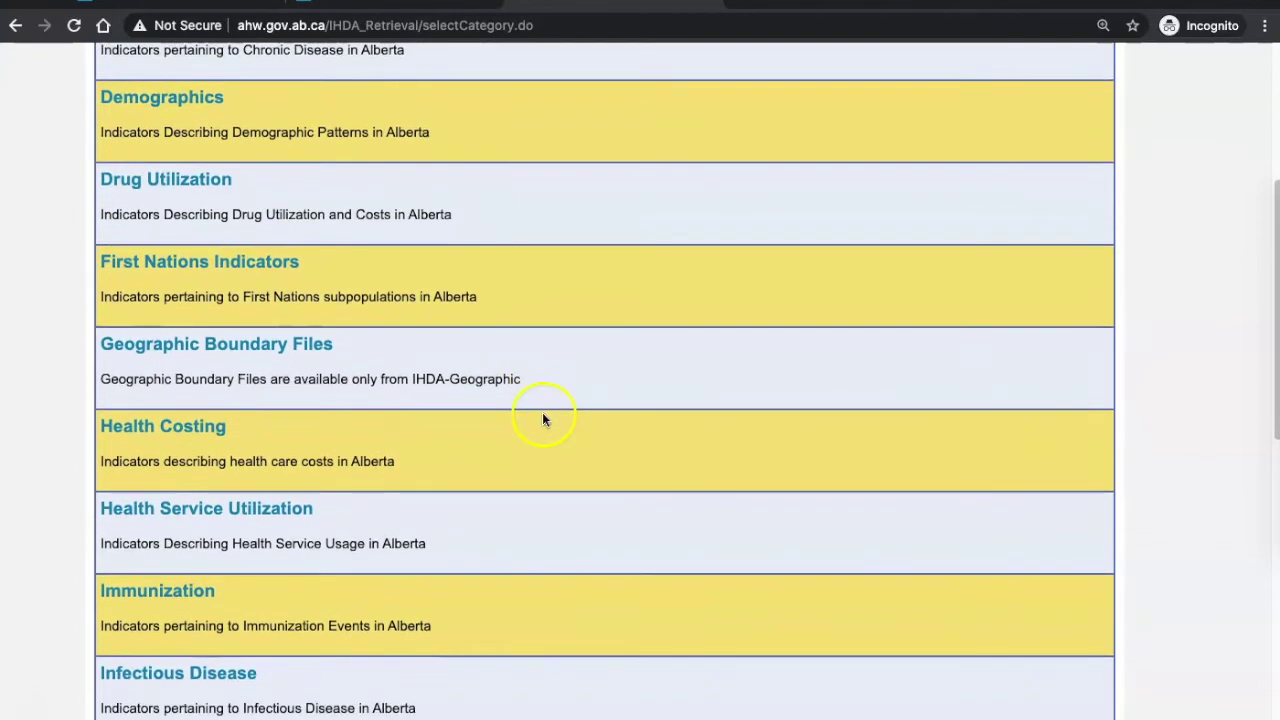
{"action": "scroll", "coordinate": [543, 419], "scroll_direction": "down", "scroll_amount": 3}
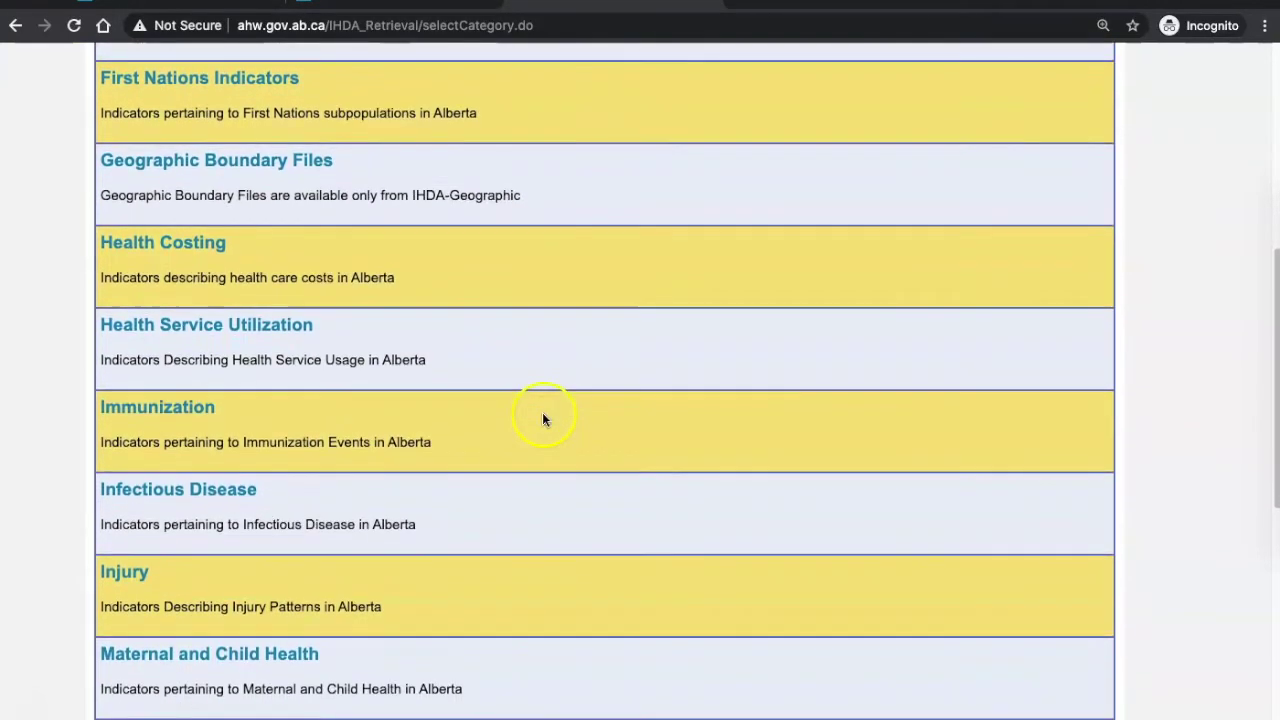
{"action": "scroll", "coordinate": [543, 419], "scroll_direction": "down", "scroll_amount": 5}
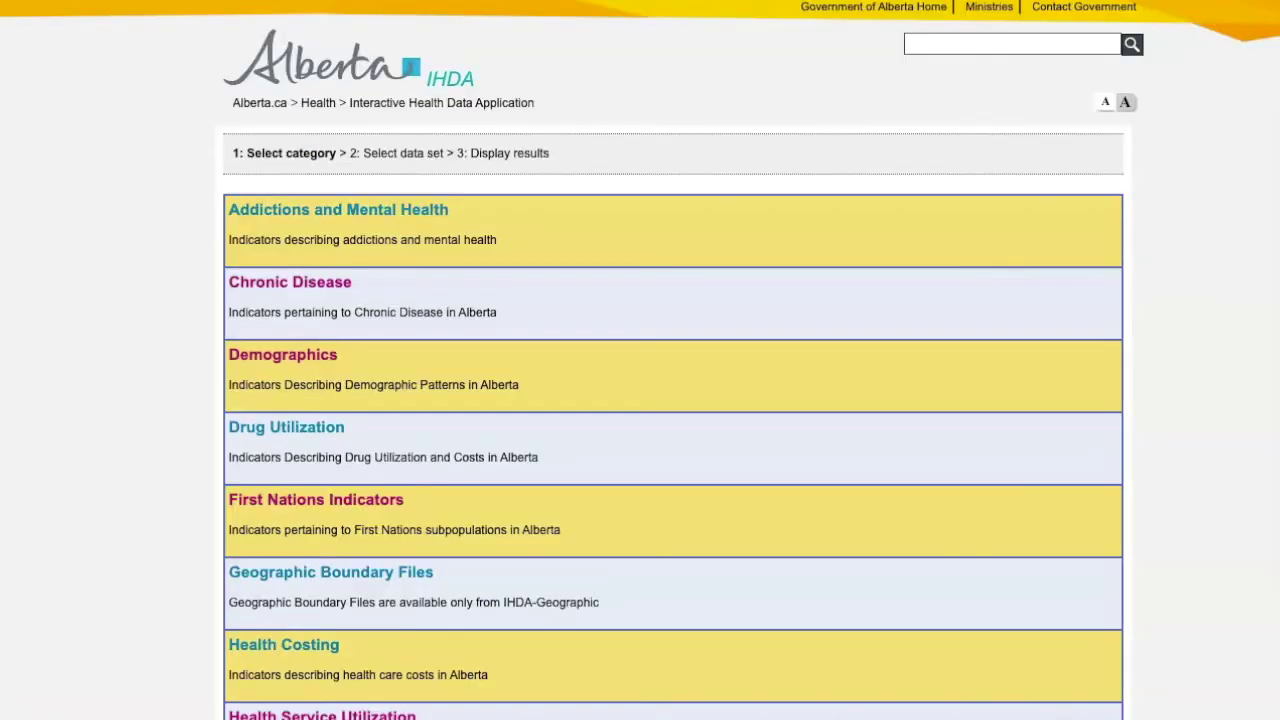
Step: Under Demographics, choose and load 'Population Projections by Local Area - Both Sexes - 2018 to 2047'
{"action": "left_click", "coordinate": [276, 354]}
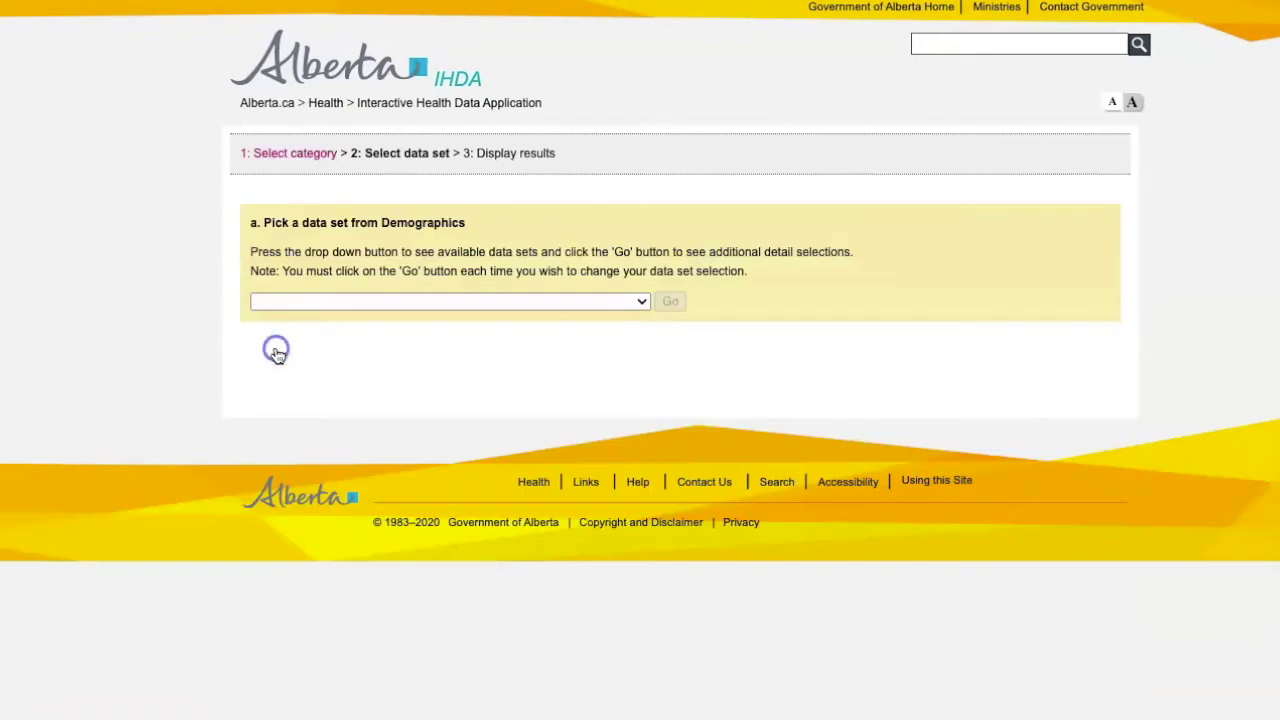
{"action": "left_click", "coordinate": [303, 305]}
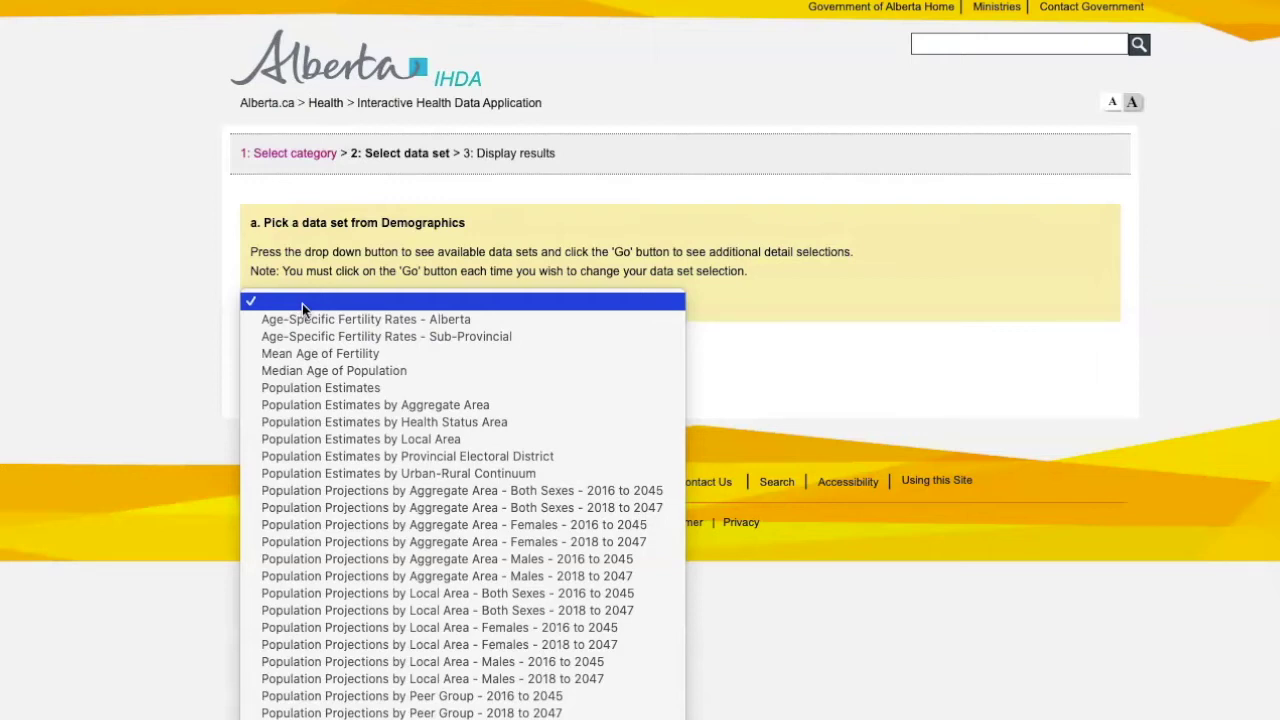
{"action": "left_click", "coordinate": [337, 612]}
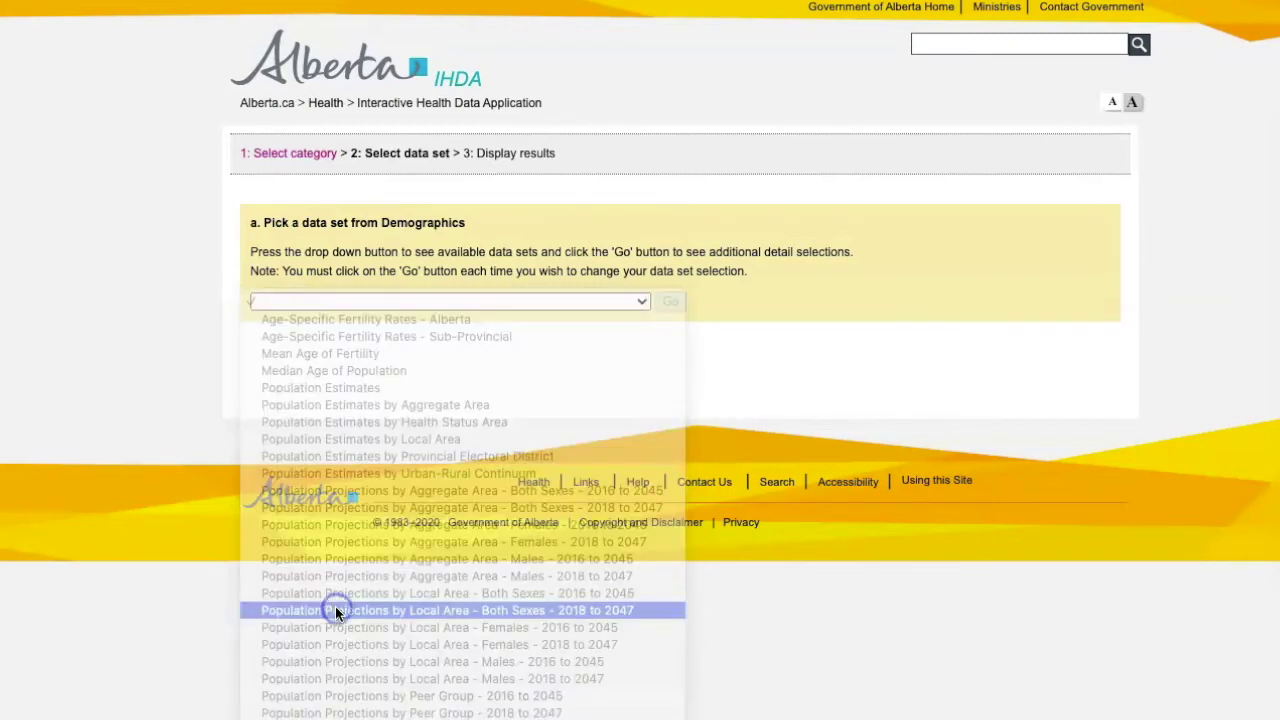
{"action": "left_click", "coordinate": [671, 304]}
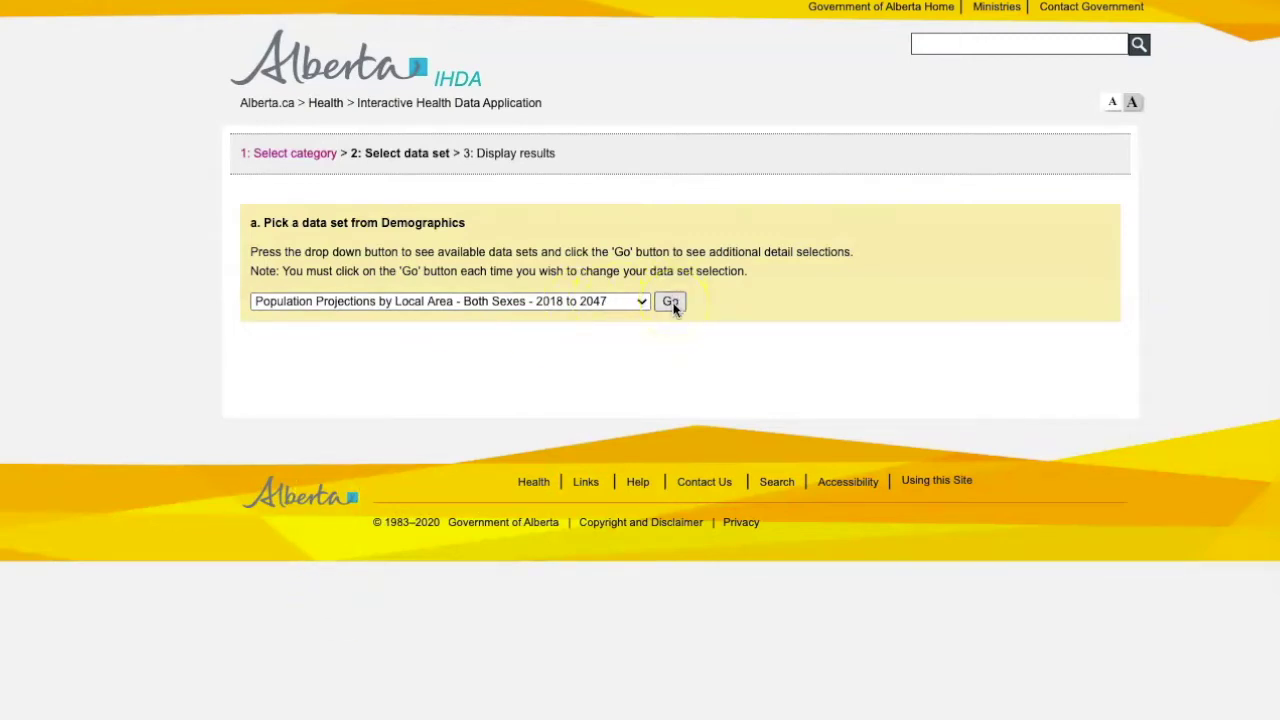
{"action": "left_click", "coordinate": [671, 303]}
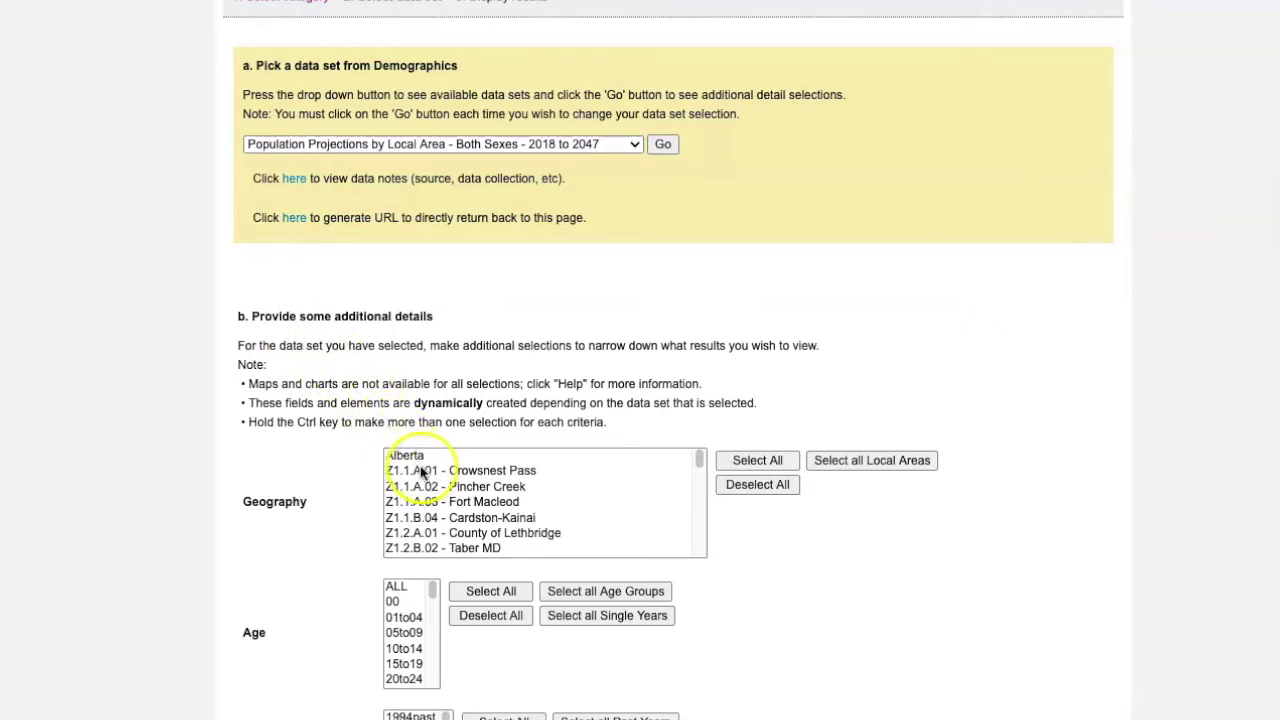
Step: Select the Edmonton local areas from Woodcroft East through Rutherford in the Geography list
{"action": "scroll", "coordinate": [364, 486], "scroll_direction": "down", "scroll_amount": 1}
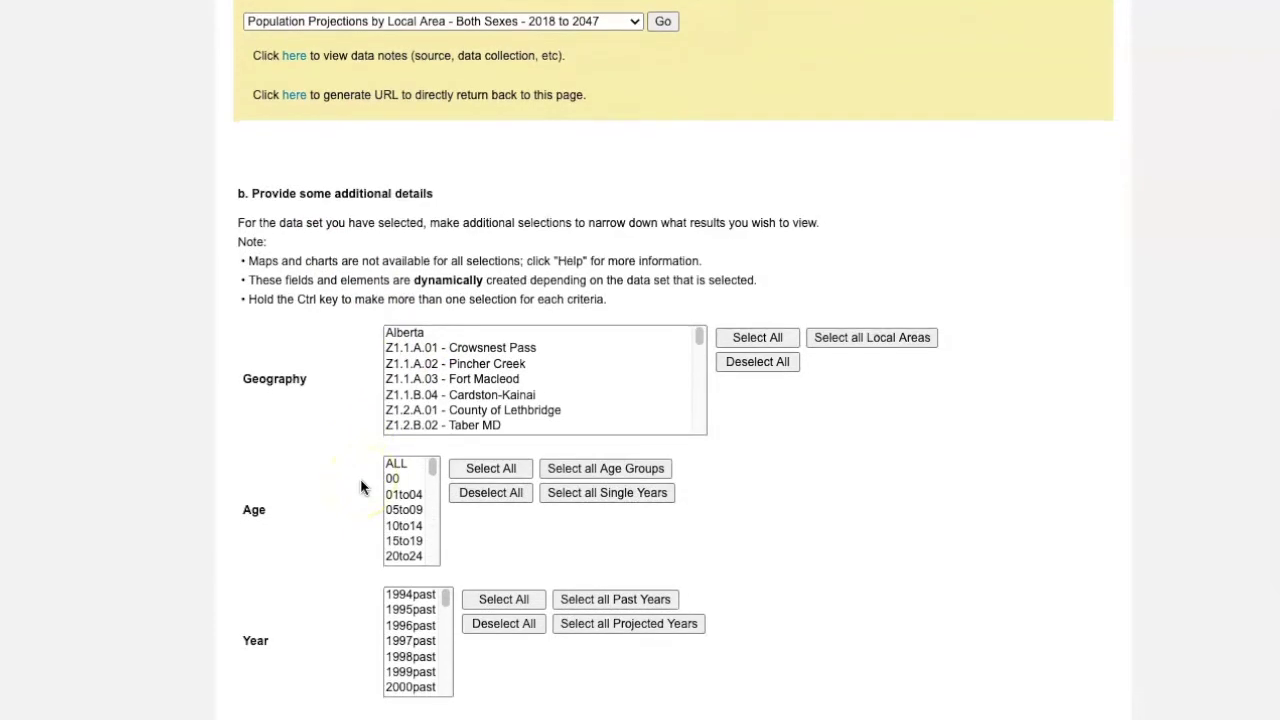
{"action": "scroll", "coordinate": [518, 372], "scroll_direction": "down", "scroll_amount": 3}
{"action": "scroll", "coordinate": [508, 380], "scroll_direction": "down", "scroll_amount": 6}
{"action": "scroll", "coordinate": [508, 380], "scroll_direction": "down", "scroll_amount": 8}
{"action": "scroll", "coordinate": [508, 380], "scroll_direction": "down", "scroll_amount": 5}
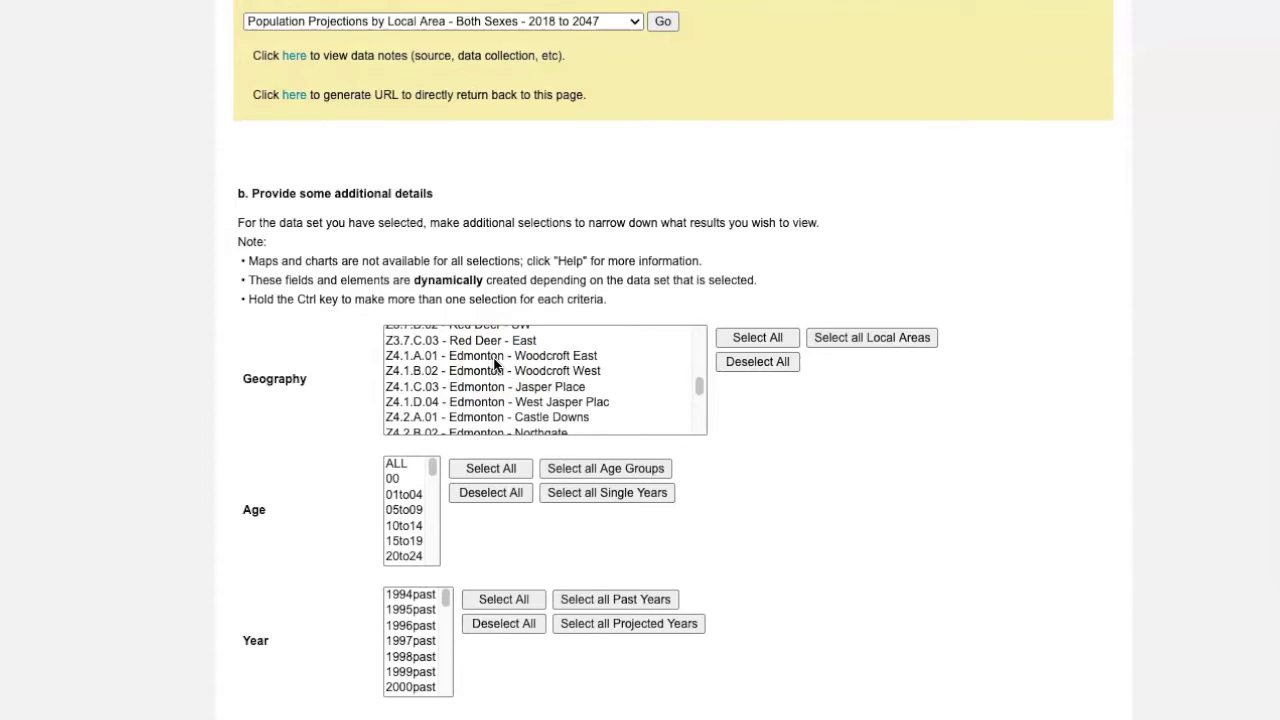
{"action": "left_click", "coordinate": [493, 357]}
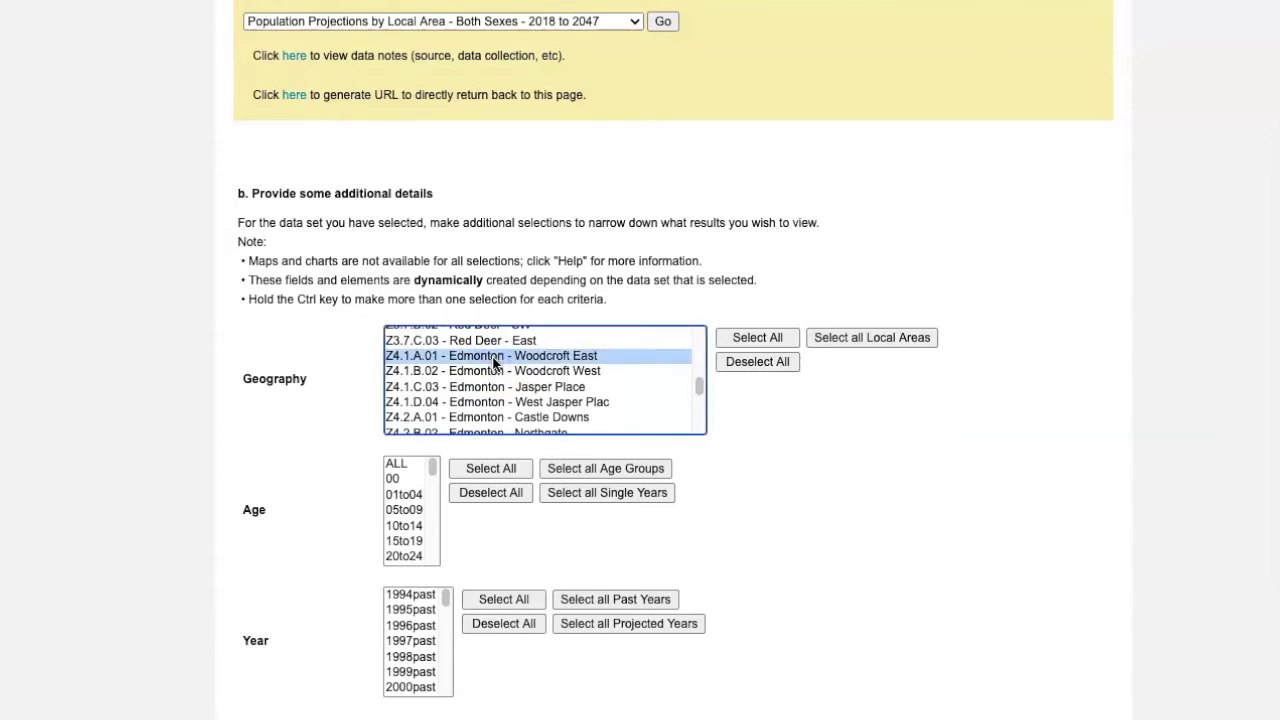
{"action": "scroll", "coordinate": [493, 362], "scroll_direction": "down", "scroll_amount": 5}
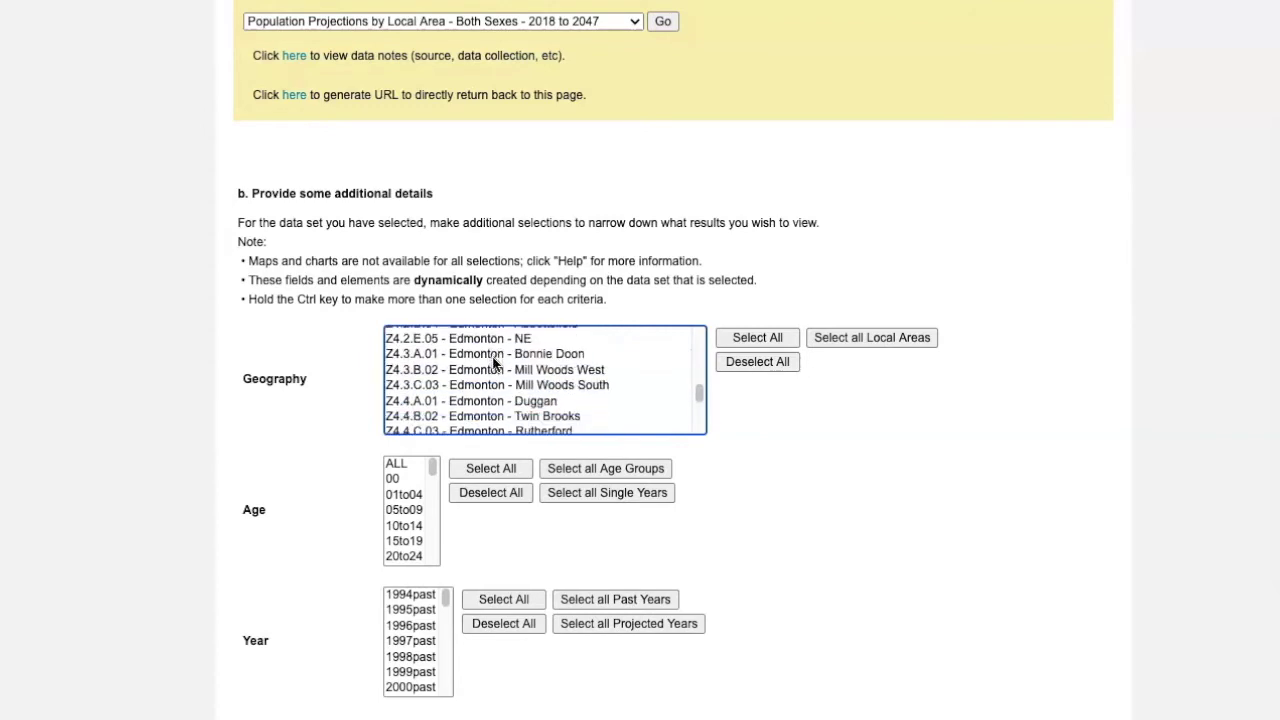
{"action": "scroll", "coordinate": [493, 362], "scroll_direction": "down", "scroll_amount": 2}
{"action": "left_click", "coordinate": [500, 386], "text": "shift"}
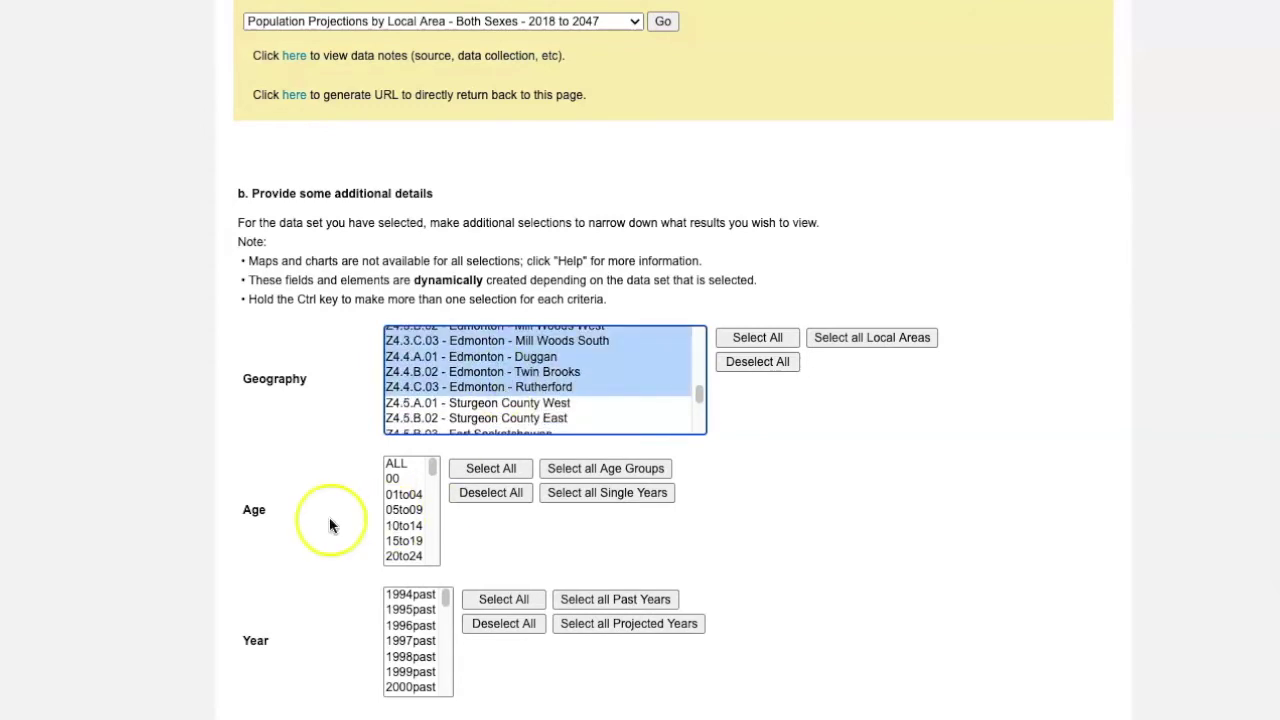
Step: Choose the 01to04 age group in the Age list
{"action": "left_click", "coordinate": [404, 494]}
{"action": "scroll", "coordinate": [334, 337], "scroll_direction": "down", "scroll_amount": 2}
{"action": "scroll", "coordinate": [288, 357], "scroll_direction": "up", "scroll_amount": 1}
Step: Scroll the Year list down to the projected years and select 2030proj
{"action": "left_click", "coordinate": [288, 364]}
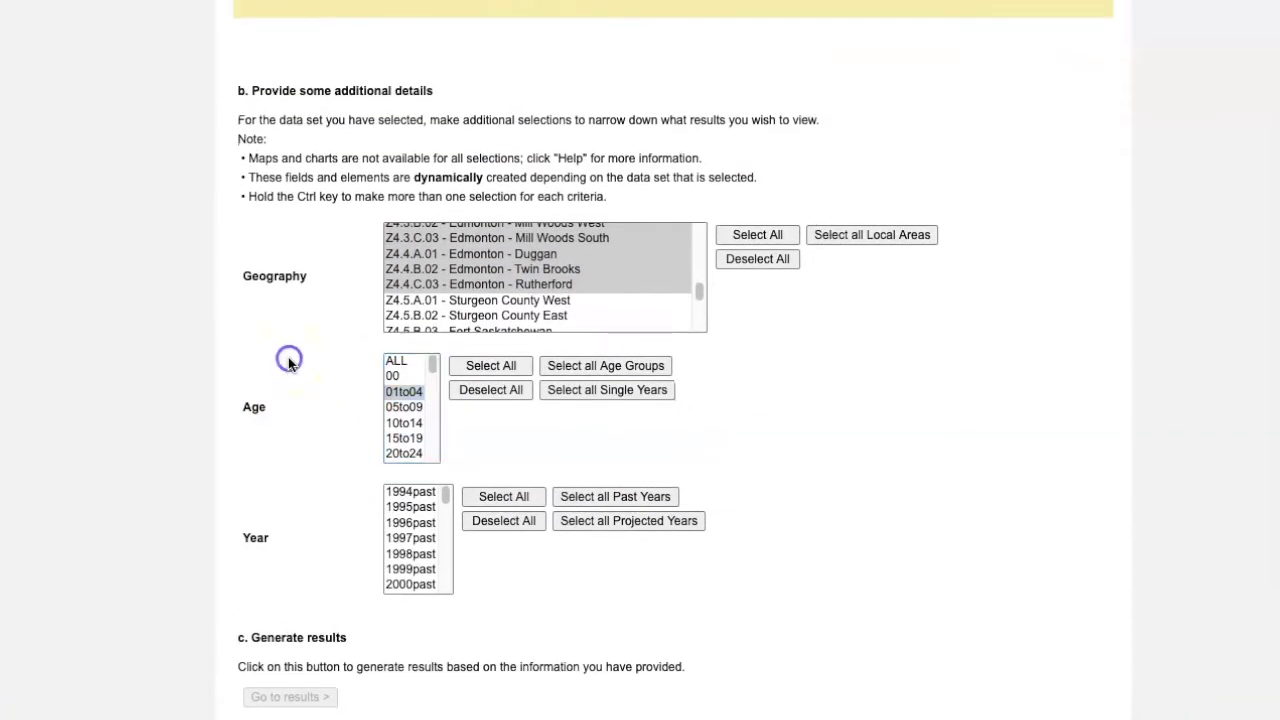
{"action": "left_click", "coordinate": [406, 396]}
{"action": "scroll", "coordinate": [400, 420], "scroll_direction": "down", "scroll_amount": 2}
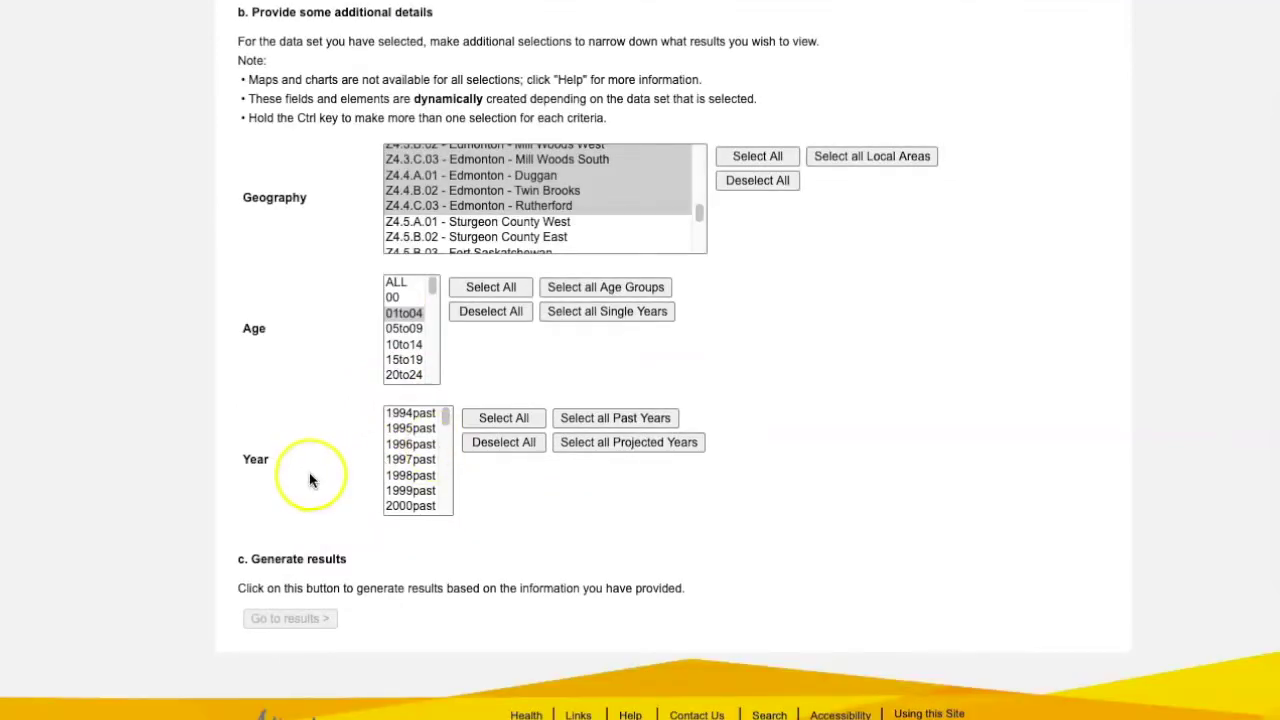
{"action": "left_click_drag", "start_coordinate": [446, 420], "coordinate": [447, 473]}
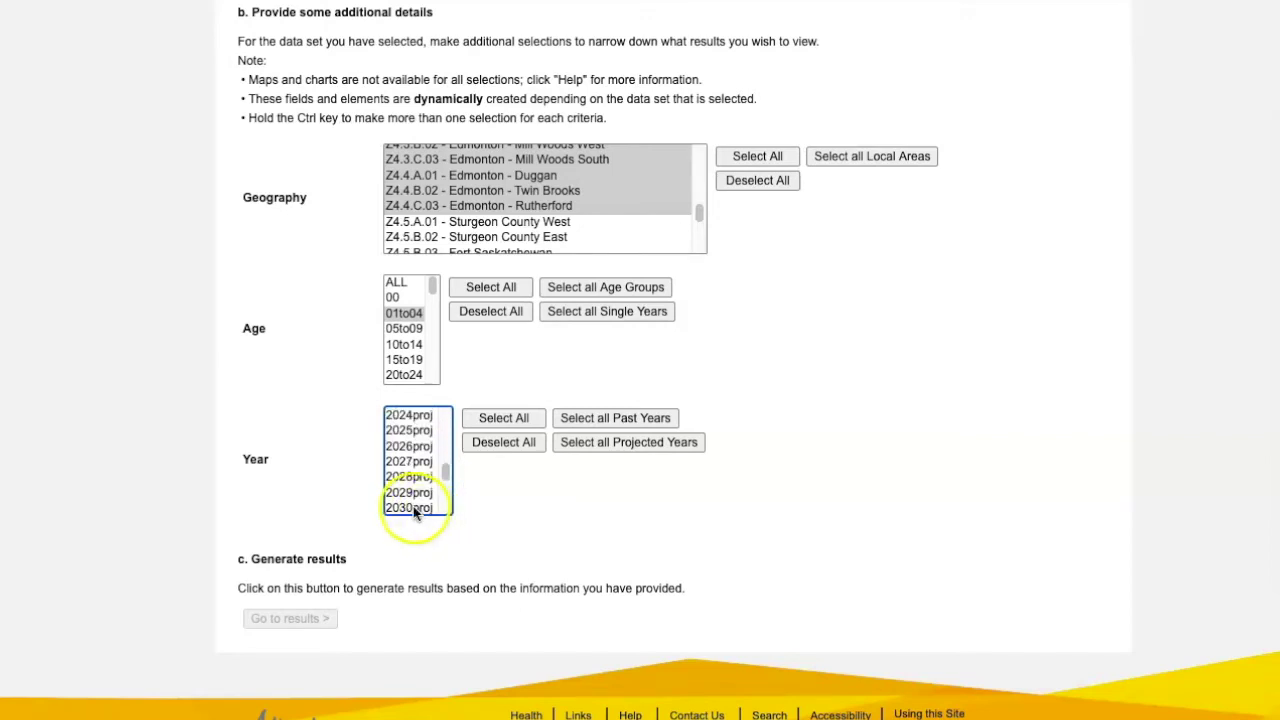
{"action": "left_click", "coordinate": [413, 506]}
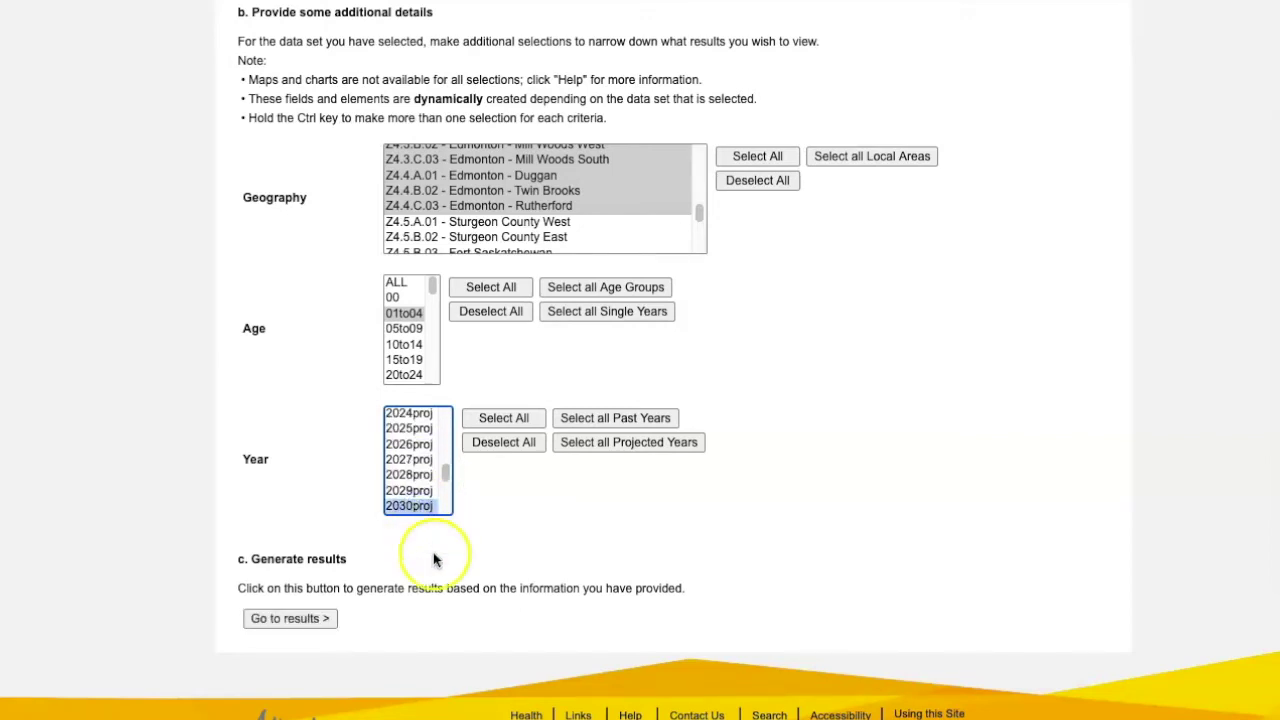
Step: Generate the results: 15 Edmonton records for 2030proj, age 01to04, starting with Woodcroft East at 2,164
{"action": "left_click", "coordinate": [291, 621]}
{"action": "scroll", "coordinate": [121, 663], "scroll_direction": "down", "scroll_amount": 1}
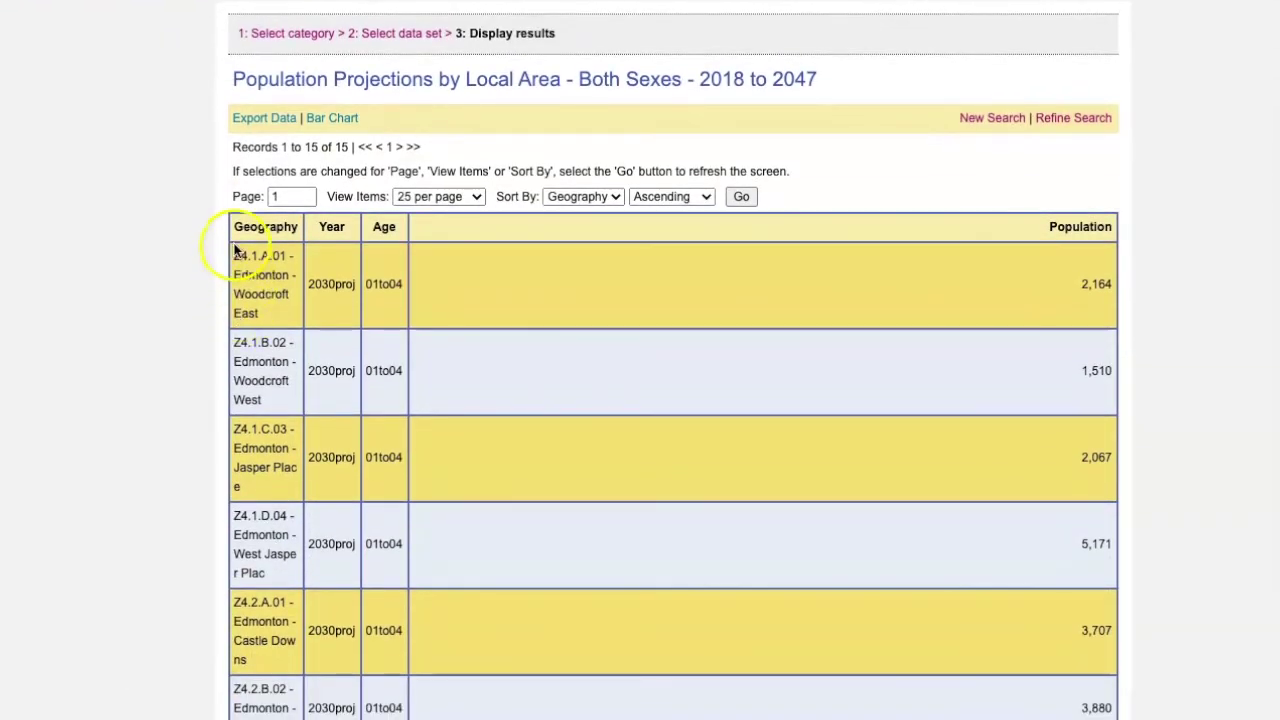
{"action": "left_click", "coordinate": [325, 228]}
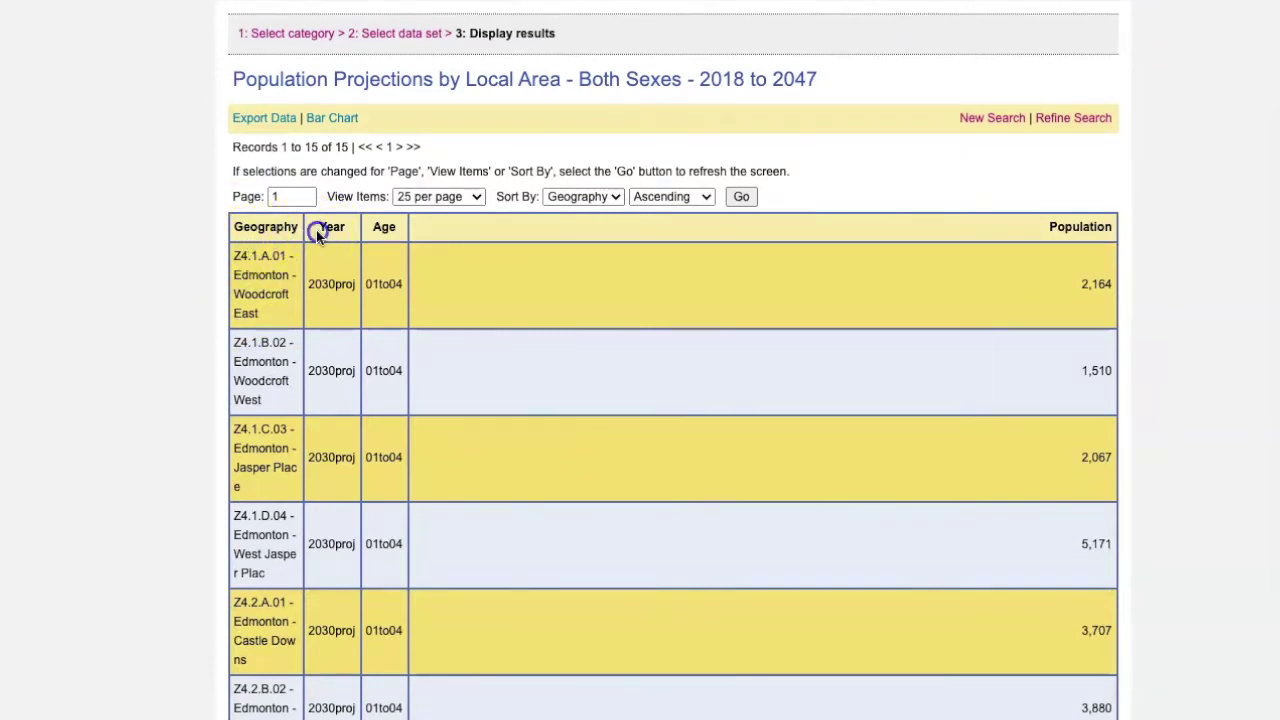
{"action": "left_click_drag", "start_coordinate": [327, 228], "coordinate": [395, 228]}
Step: Sort the results by Population, Descending, so Rutherford's 8,360 comes first
{"action": "left_click", "coordinate": [612, 197]}
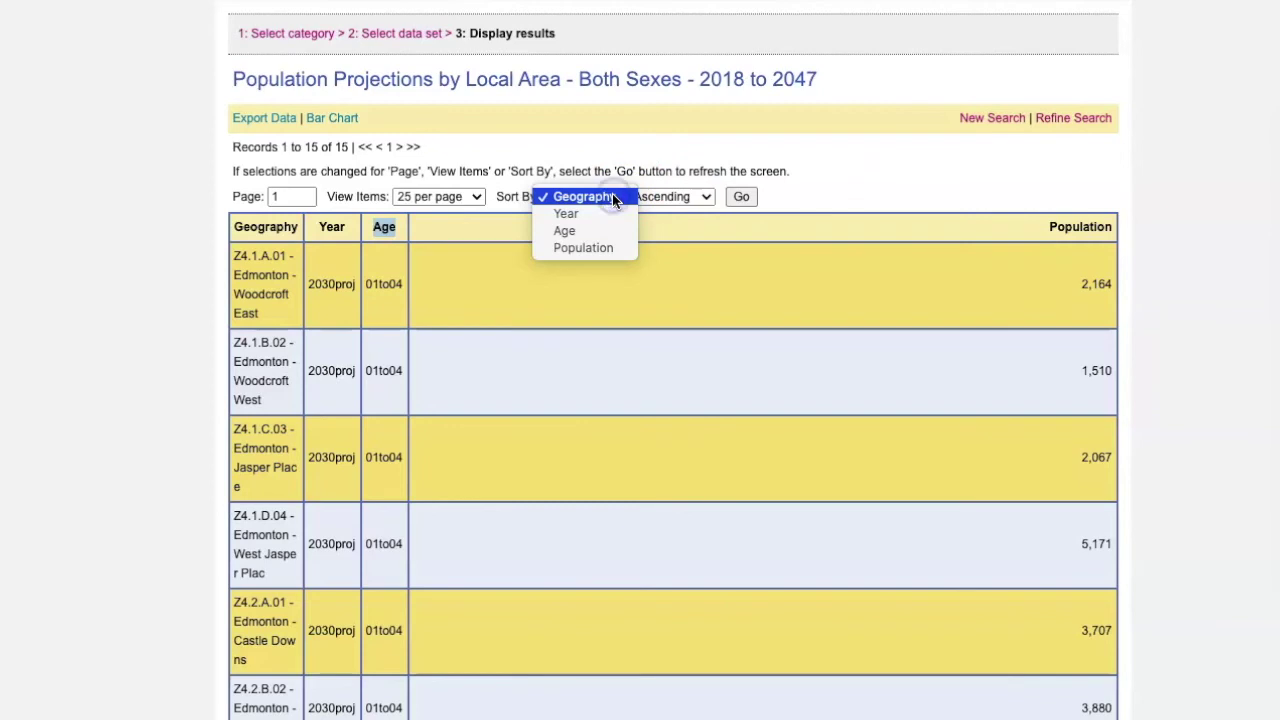
{"action": "left_click", "coordinate": [560, 250]}
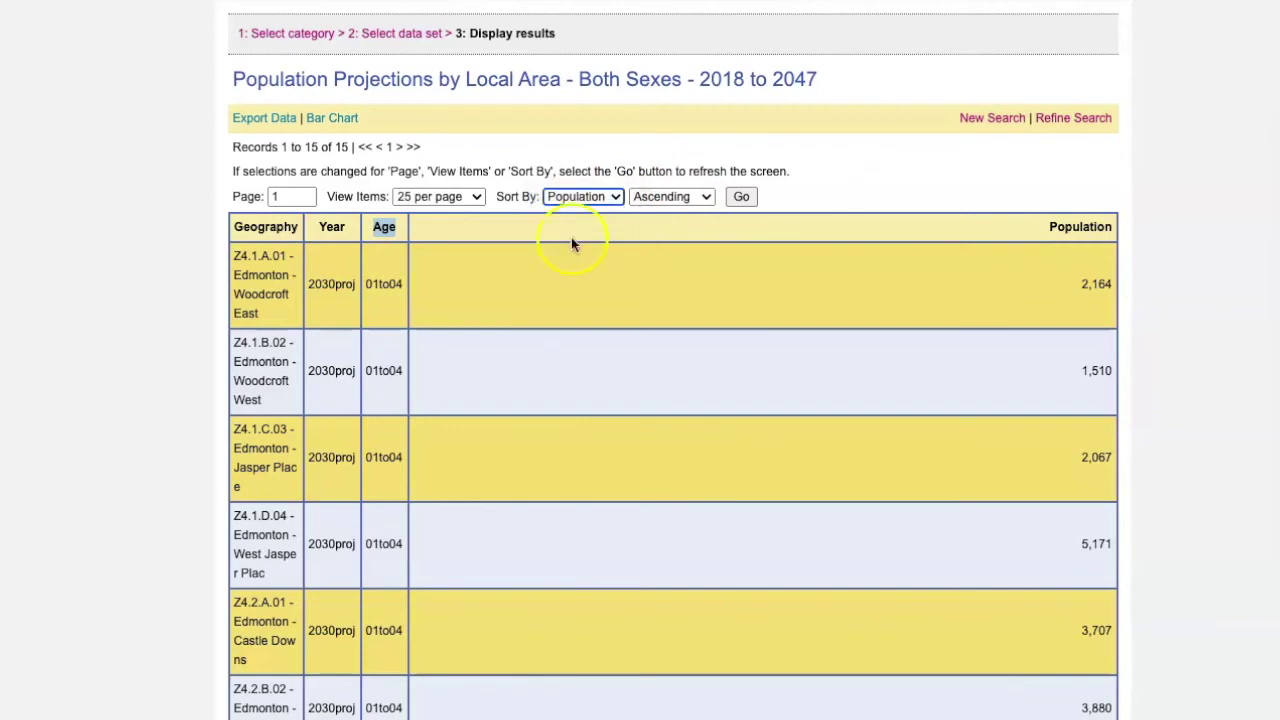
{"action": "left_click", "coordinate": [705, 196]}
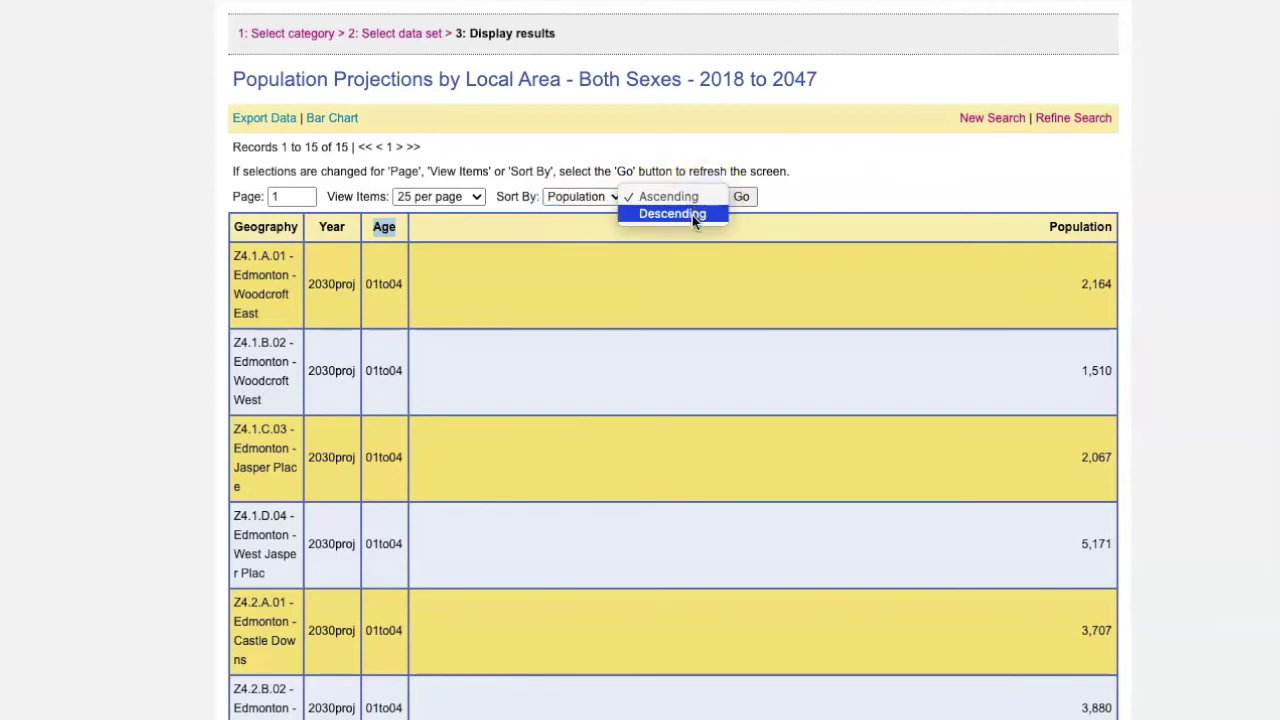
{"action": "left_click", "coordinate": [692, 214]}
{"action": "left_click", "coordinate": [742, 197]}
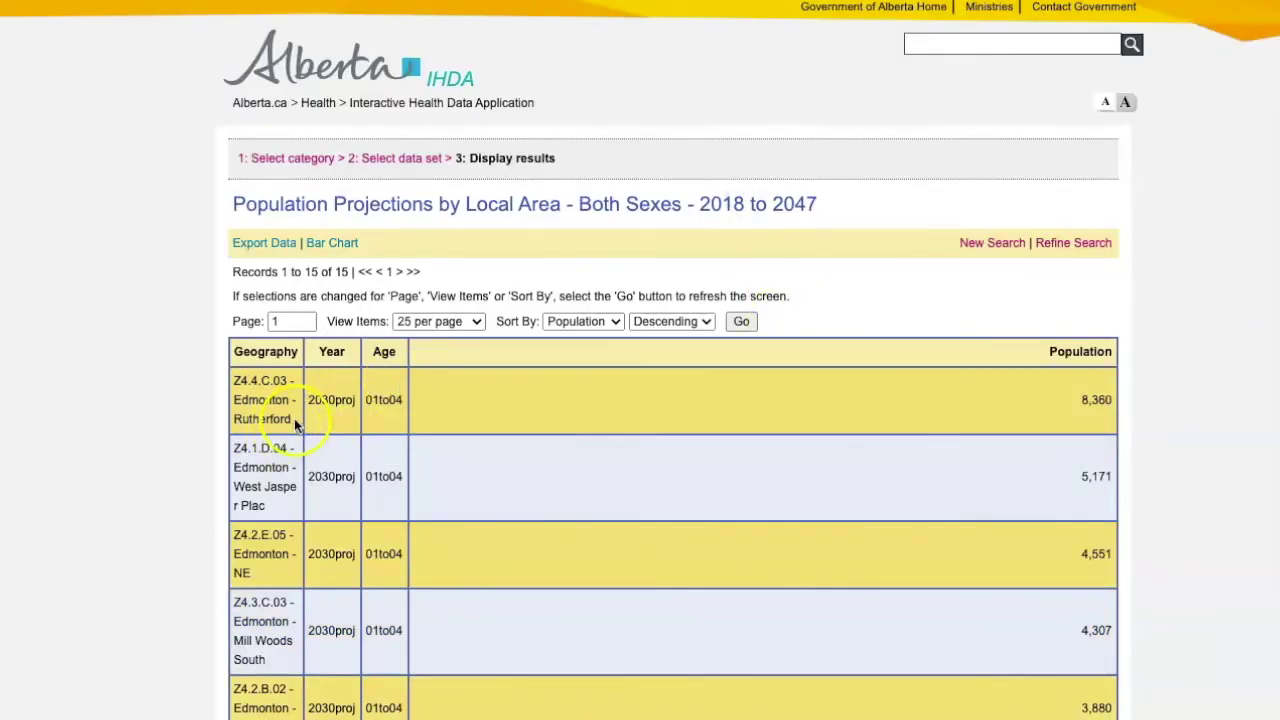
{"action": "left_click_drag", "start_coordinate": [1079, 400], "coordinate": [1128, 400]}
{"action": "left_click", "coordinate": [1110, 398]}
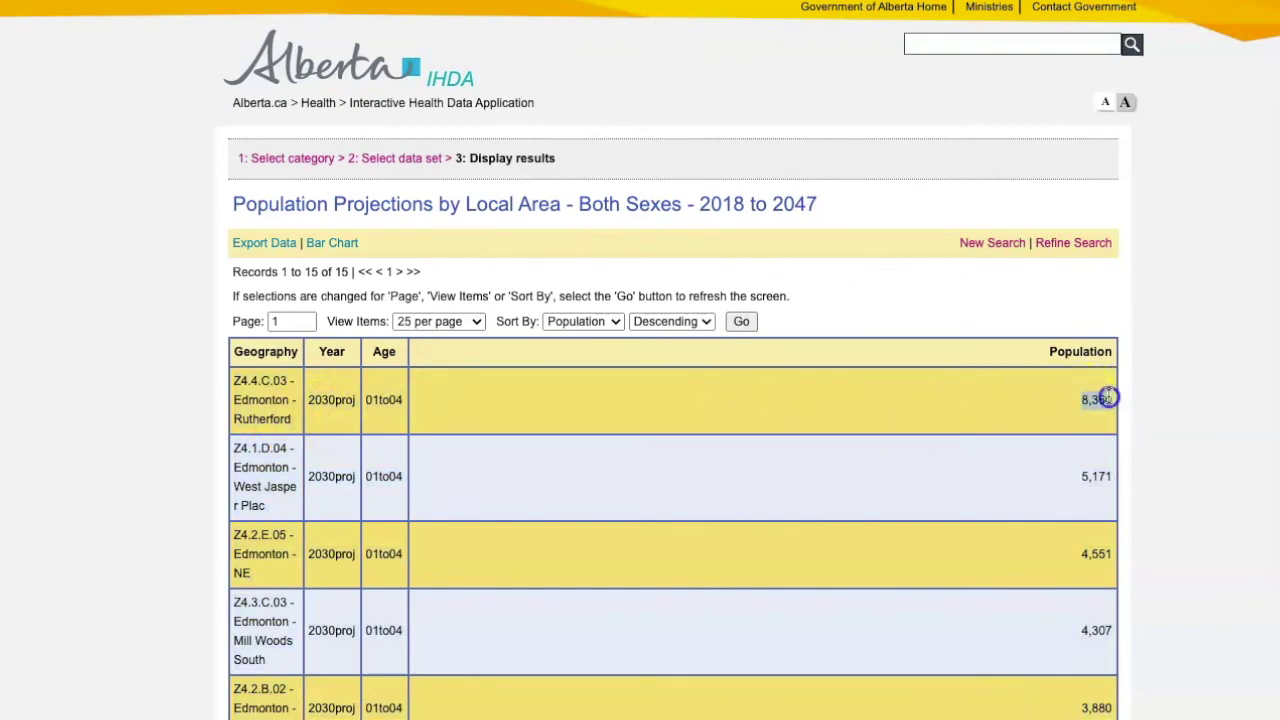
{"action": "left_click_drag", "start_coordinate": [1108, 398], "coordinate": [1081, 398]}
{"action": "scroll", "coordinate": [700, 450], "scroll_direction": "down", "scroll_amount": 10}
{"action": "left_click_drag", "start_coordinate": [1088, 569], "coordinate": [1115, 573]}
{"action": "left_click", "coordinate": [677, 600]}
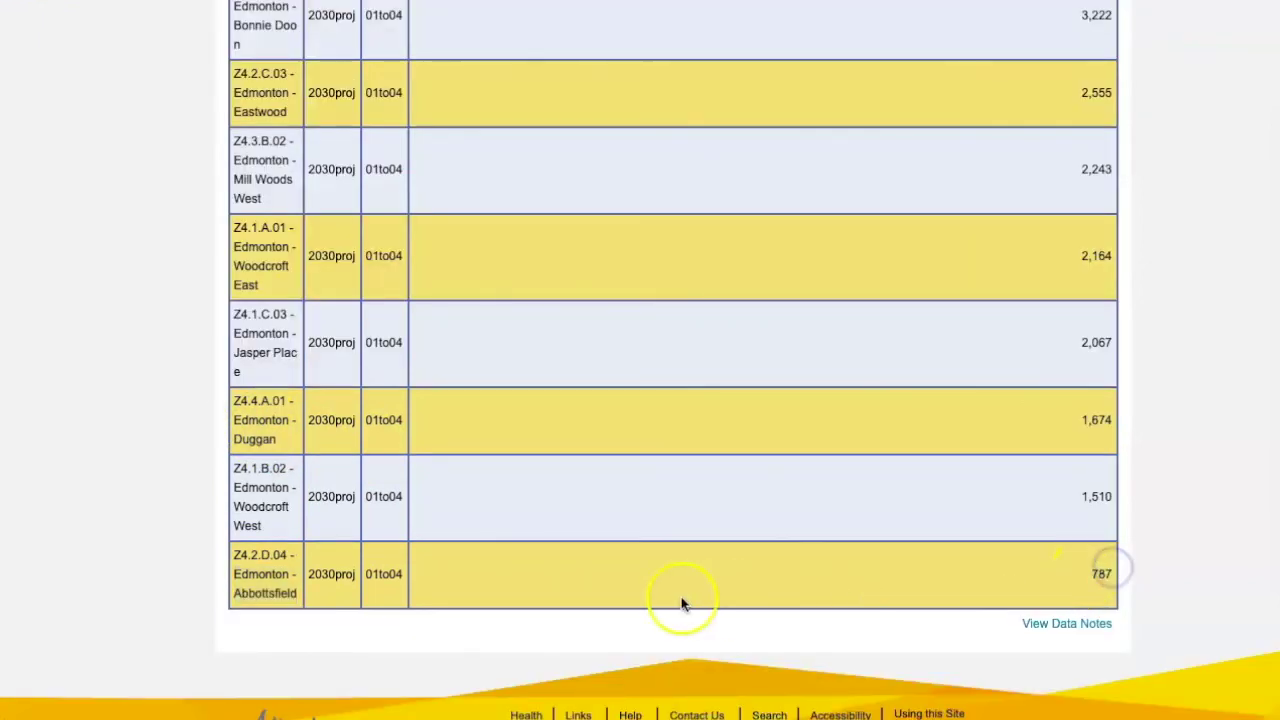